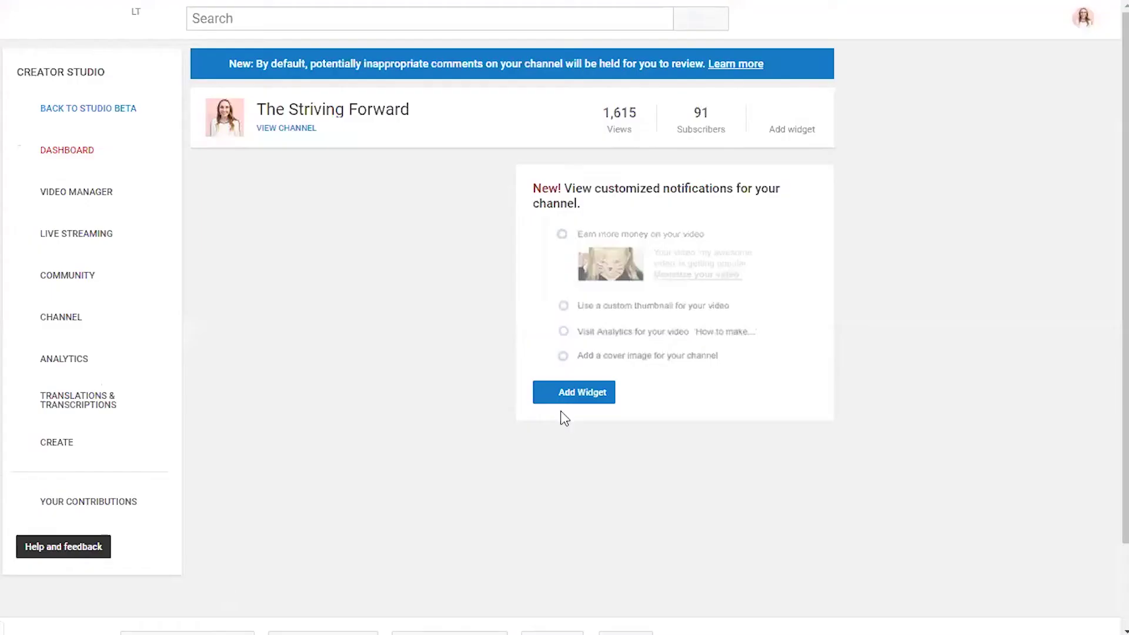
# Open the channel's status and features page and review which features are enabled, including custom thumbnails
pyautogui.click(71, 330)
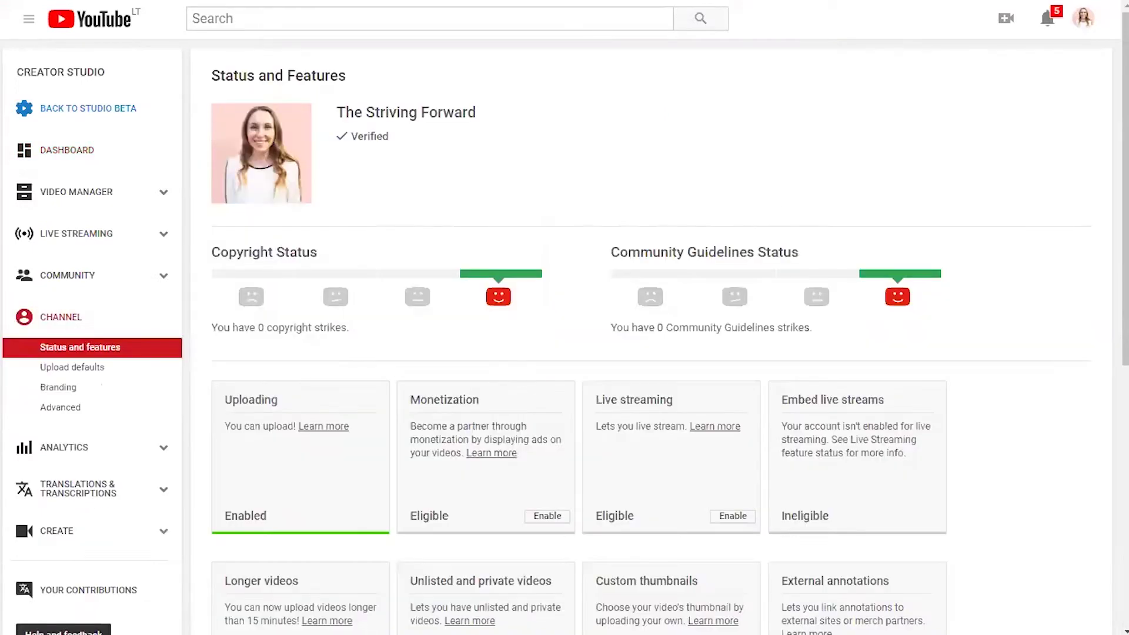
pyautogui.scroll(-4, 564, 318)
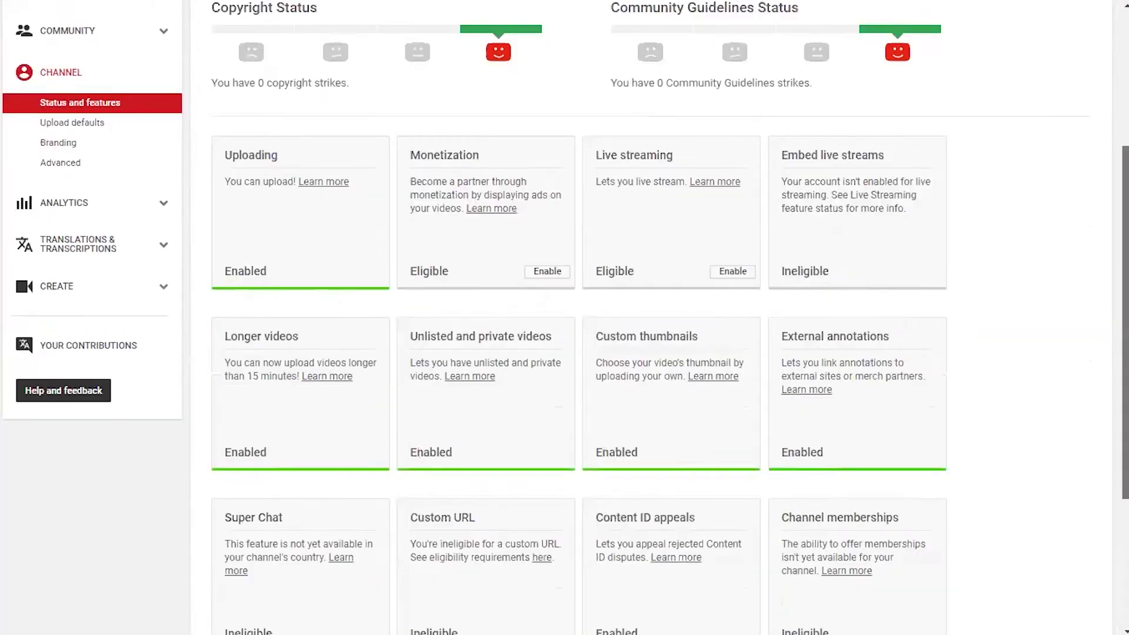
pyautogui.scroll(-1, 788, 259)
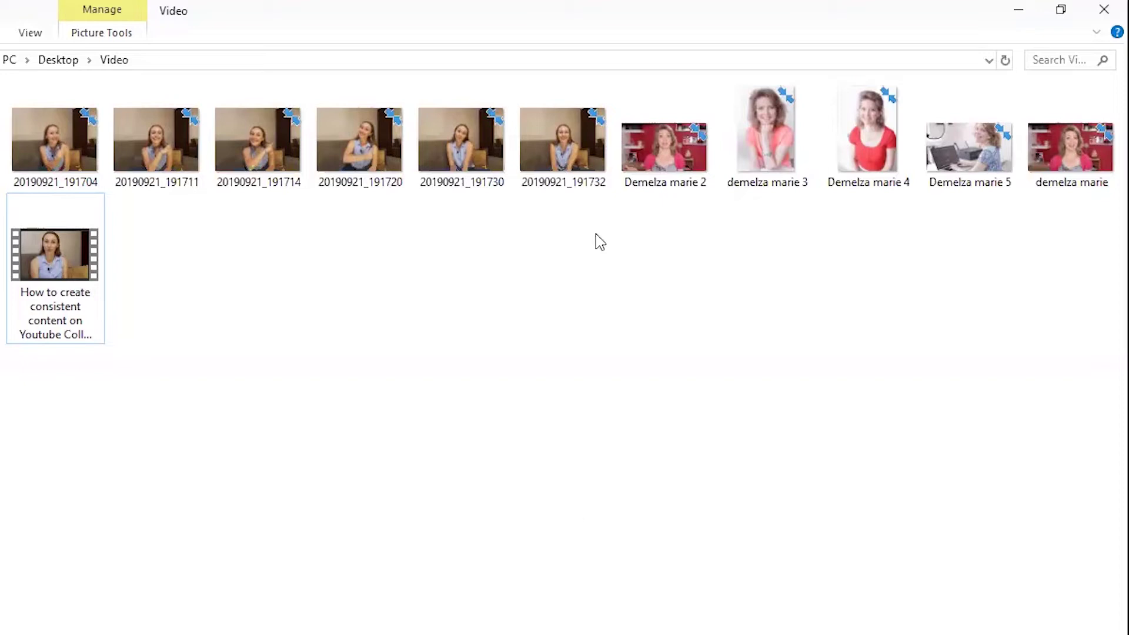
# In File Explorer, open the MP4 video about creating consistent YouTube content from the desktop's Video folder
pyautogui.click(37, 280)
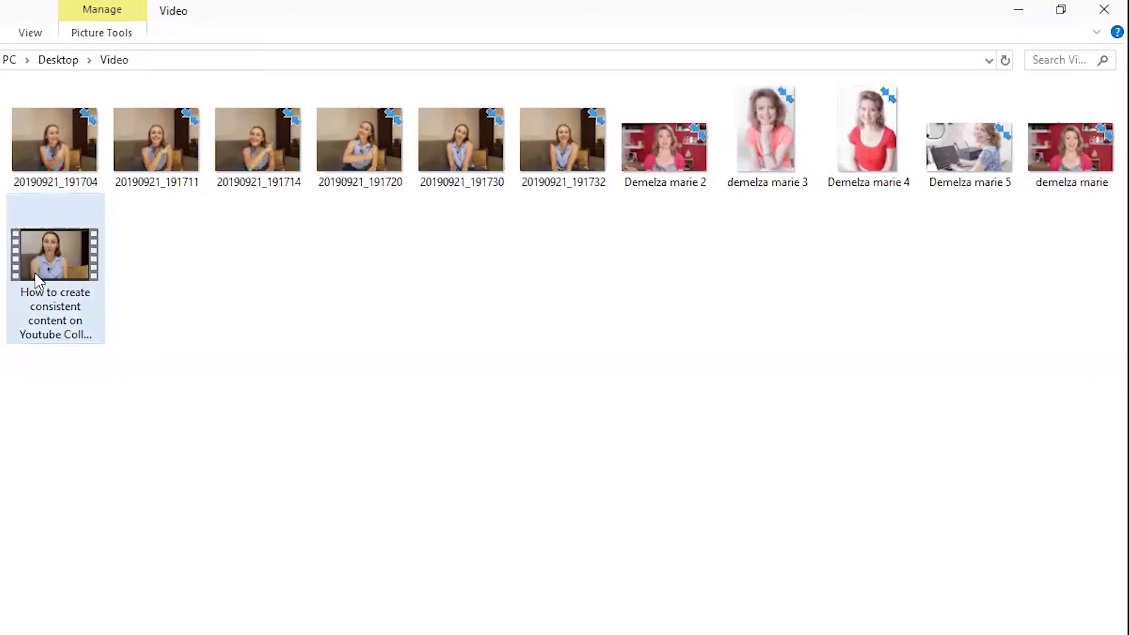
pyautogui.click(467, 415)
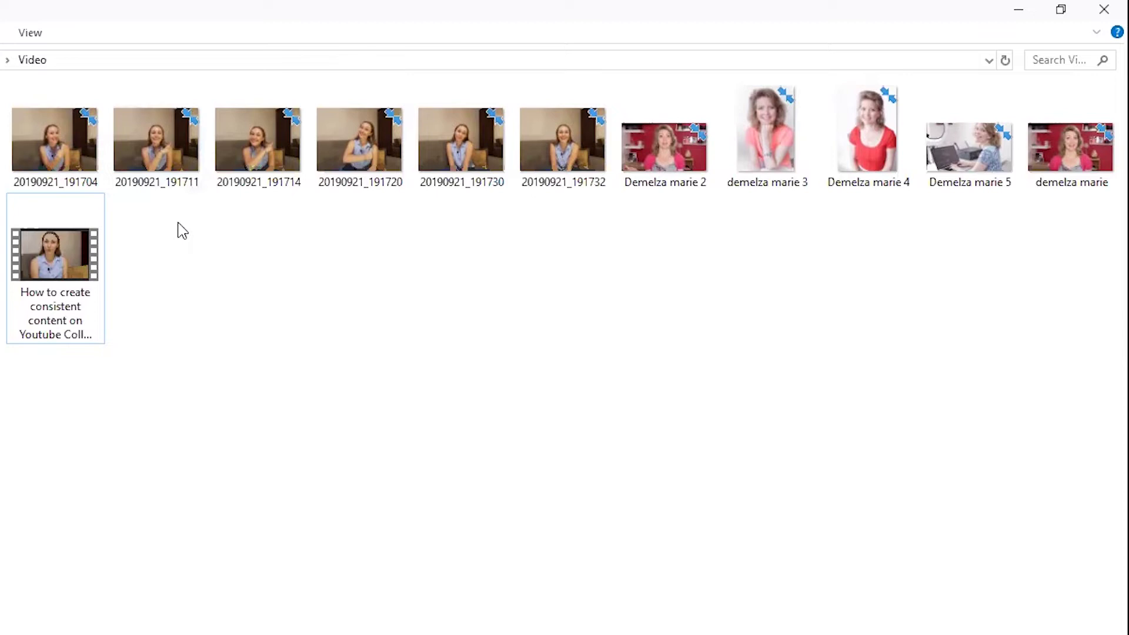
pyautogui.click(39, 260)
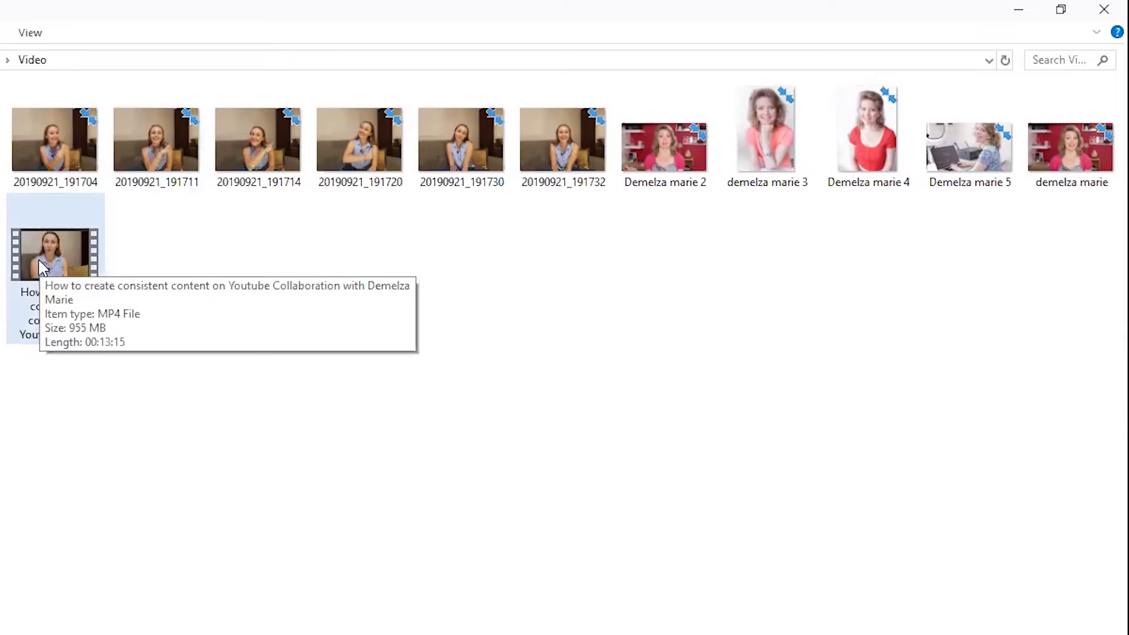
pyautogui.doubleClick(41, 266)
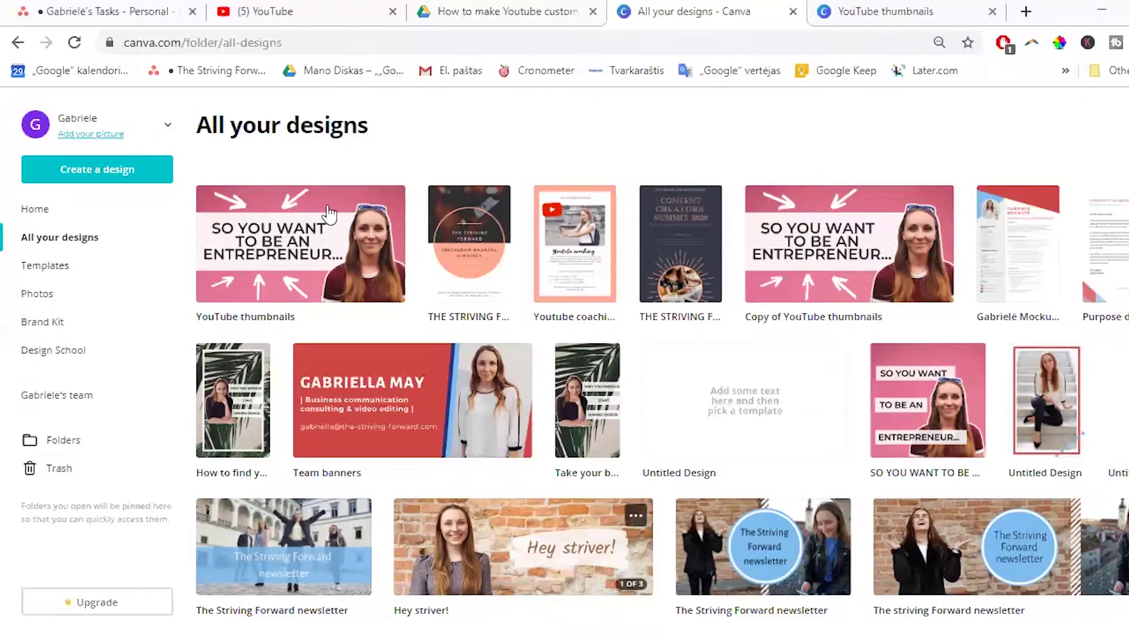
# Open the "YouTube thumbnails" design in Canva and look through its existing thumbnails up to page 12
pyautogui.moveTo(330, 213)
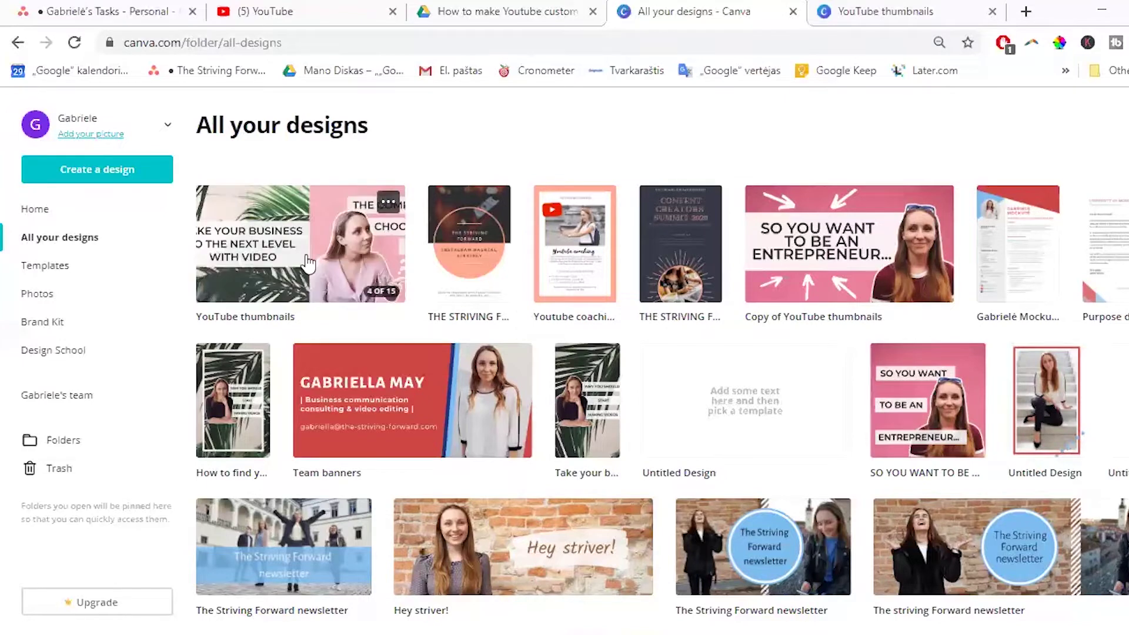
pyautogui.click(262, 297)
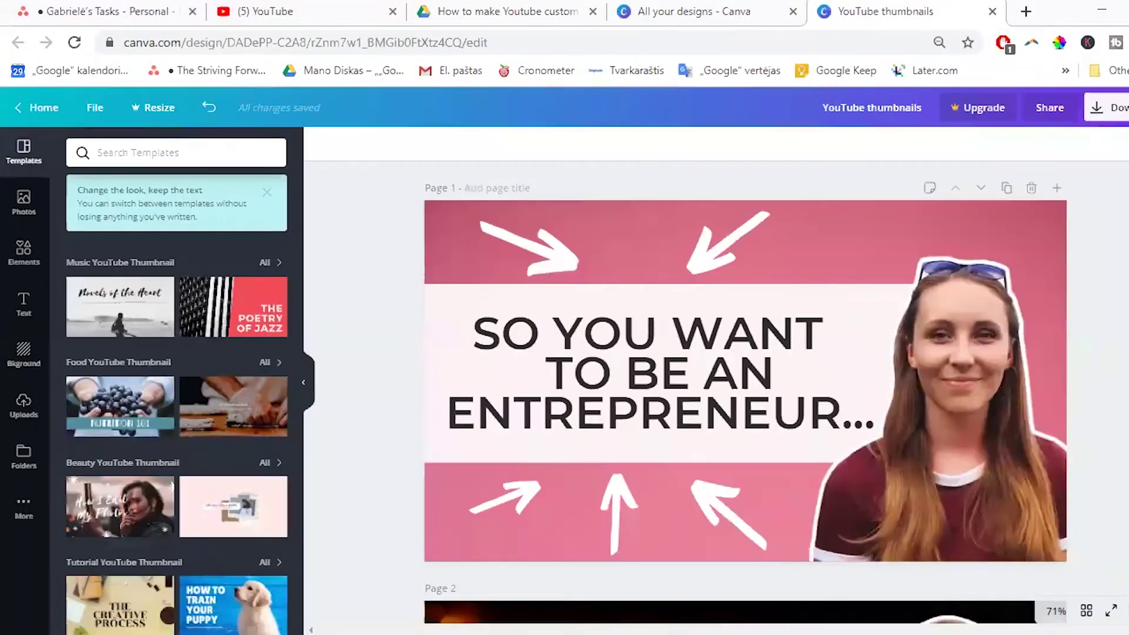
pyautogui.scroll(-6, 745, 376)
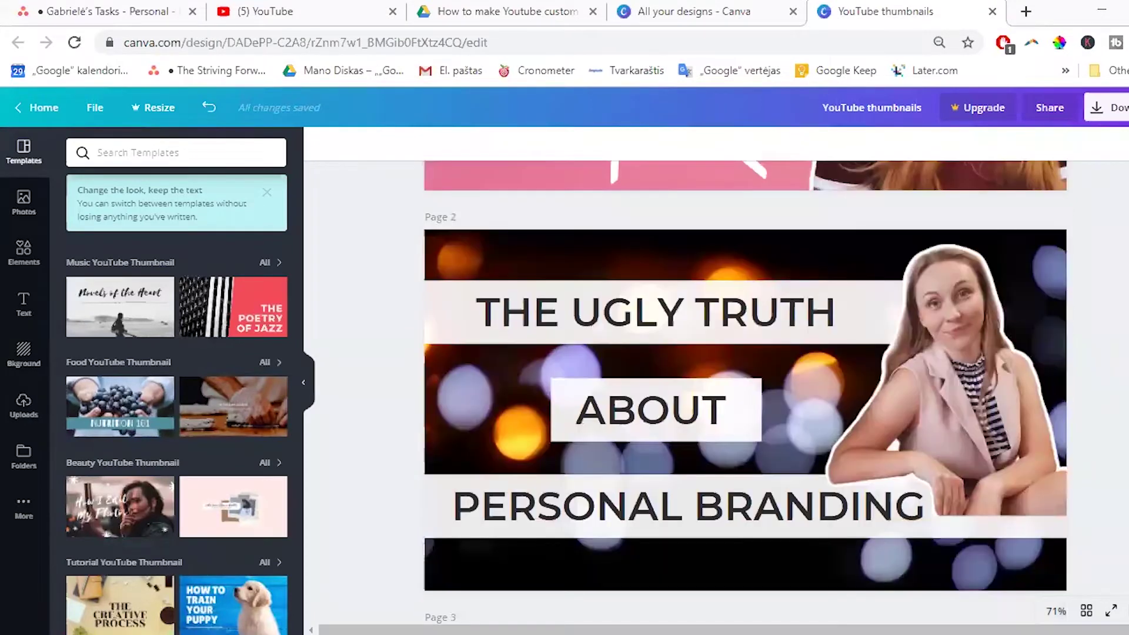
pyautogui.scroll(-10, 745, 377)
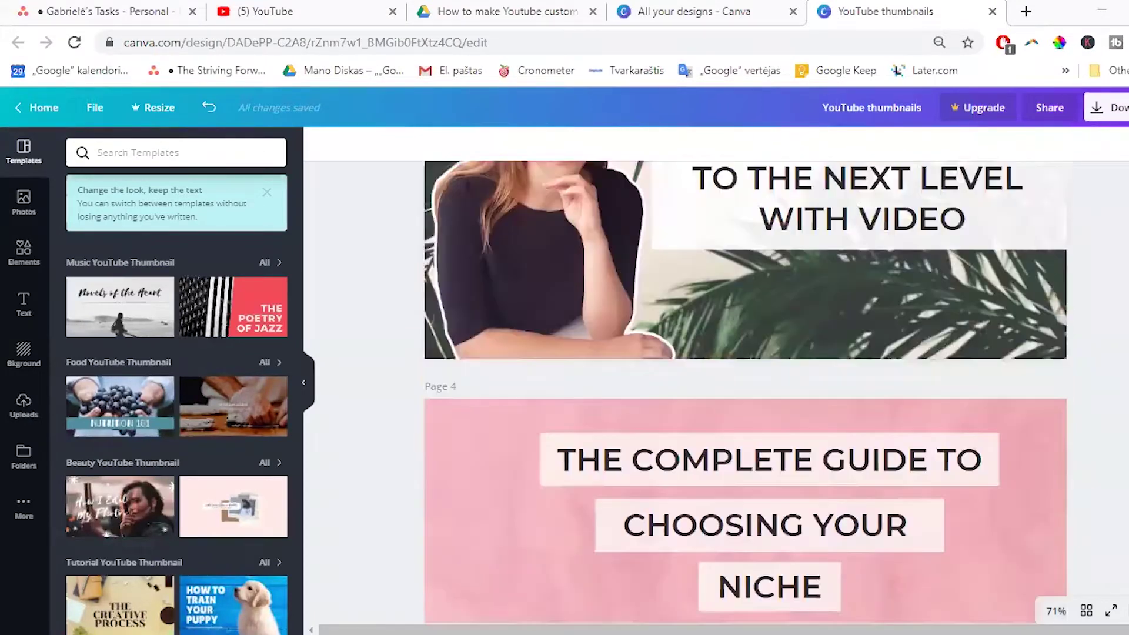
pyautogui.scroll(-5, 745, 376)
pyautogui.scroll(-6, 745, 377)
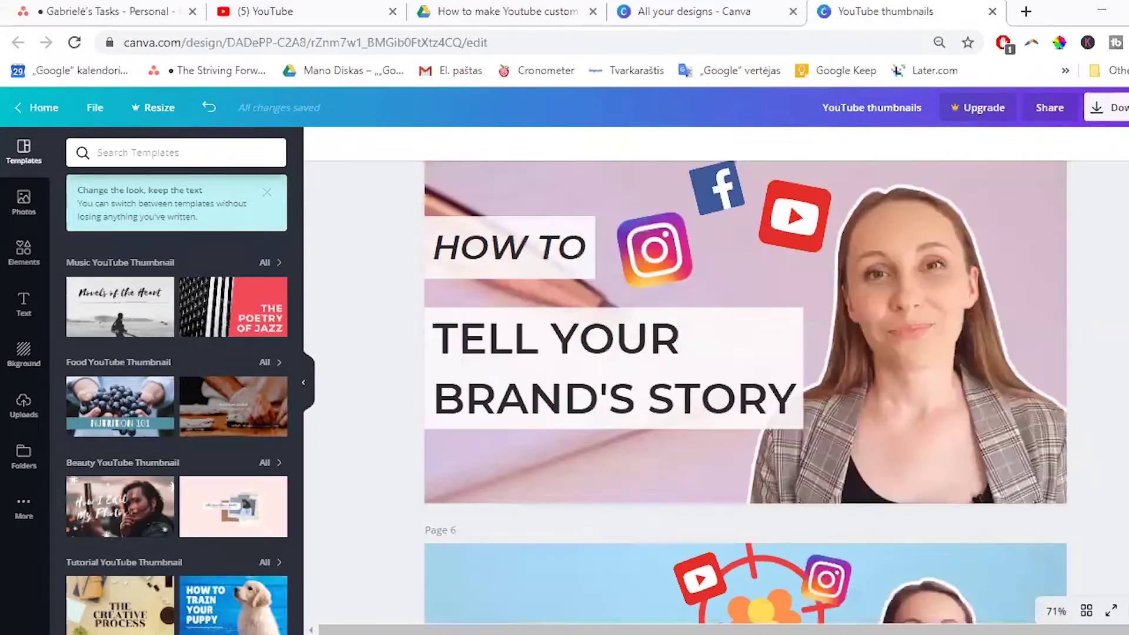
pyautogui.scroll(-9, 745, 376)
pyautogui.scroll(-3, 745, 377)
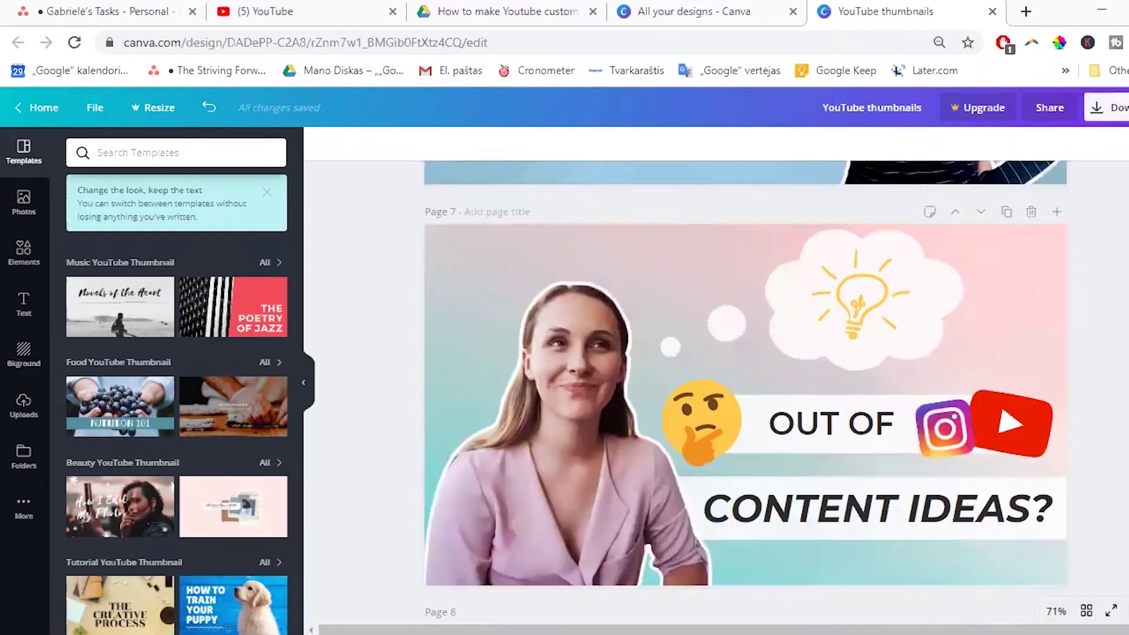
pyautogui.scroll(-9, 745, 376)
pyautogui.scroll(-3, 745, 391)
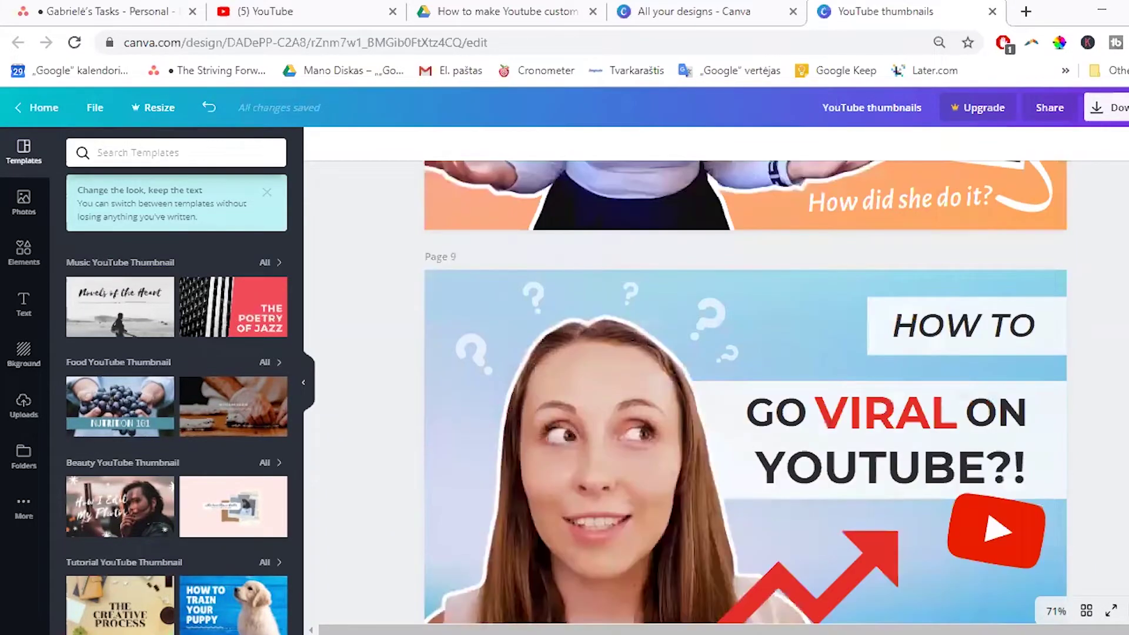
pyautogui.scroll(-7, 745, 391)
pyautogui.scroll(11, 745, 391)
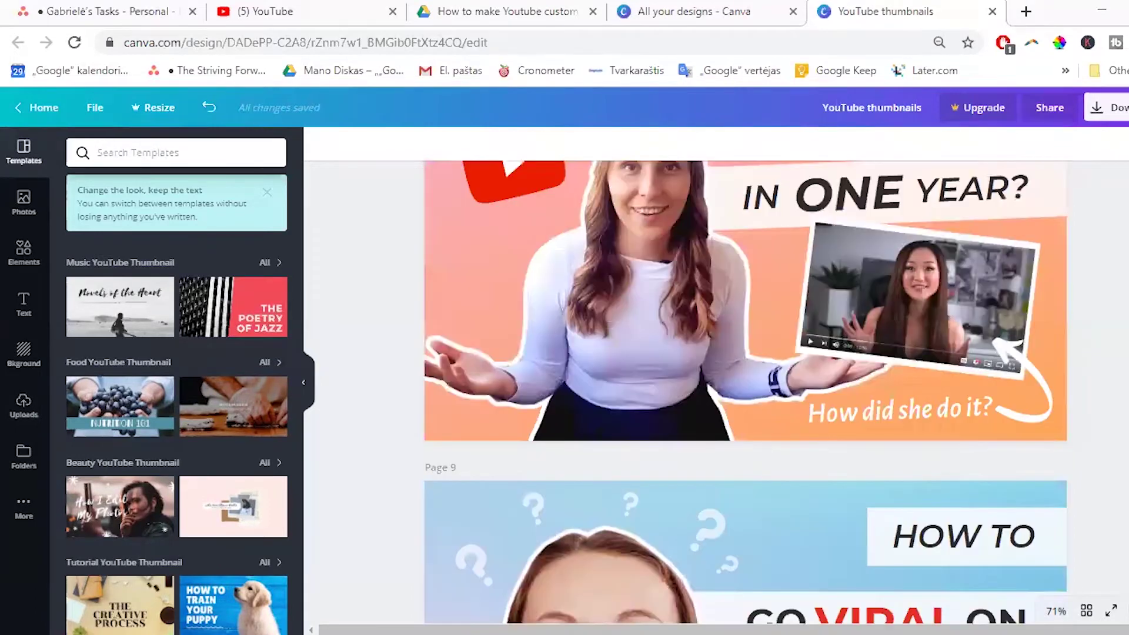
pyautogui.scroll(1, 745, 392)
pyautogui.scroll(-1, 745, 392)
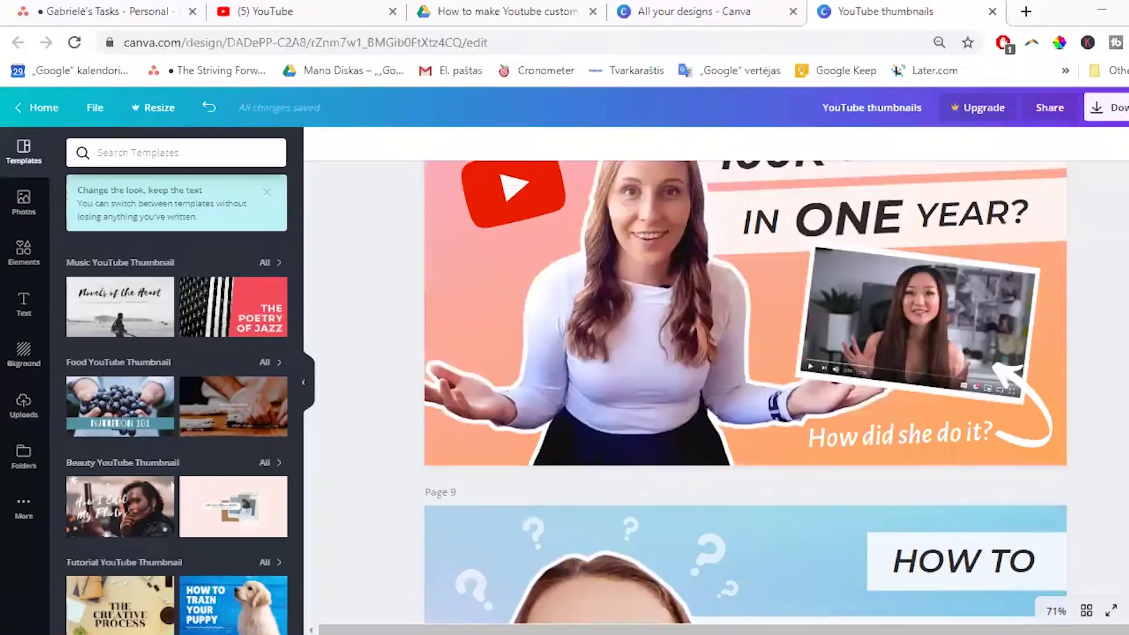
pyautogui.scroll(-2, 745, 392)
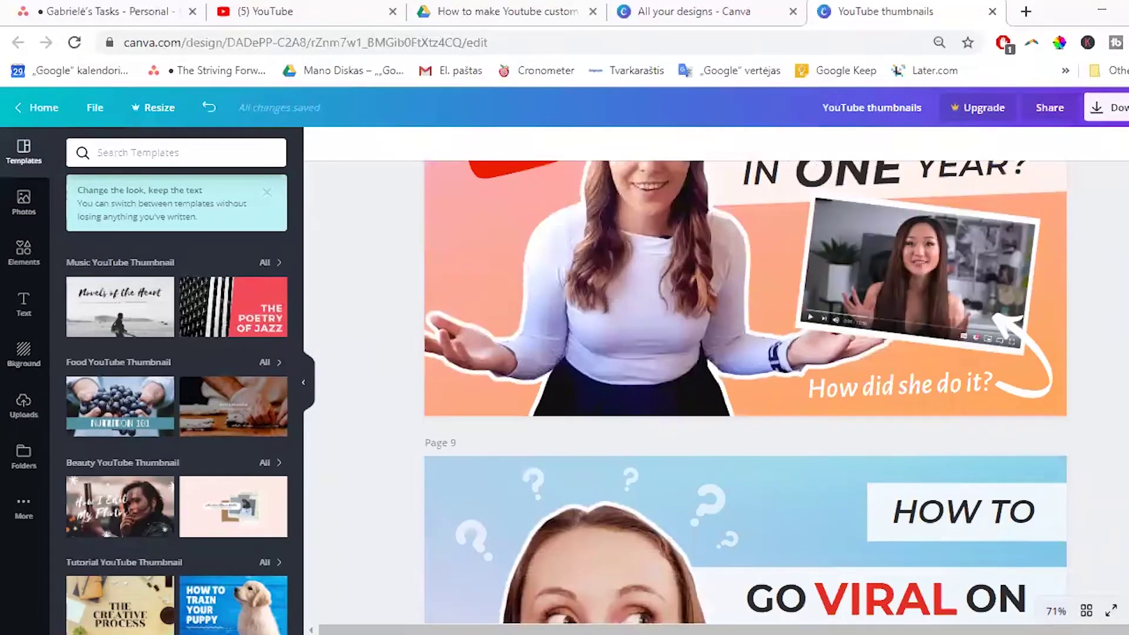
pyautogui.scroll(-14, 745, 392)
pyautogui.scroll(-17, 745, 392)
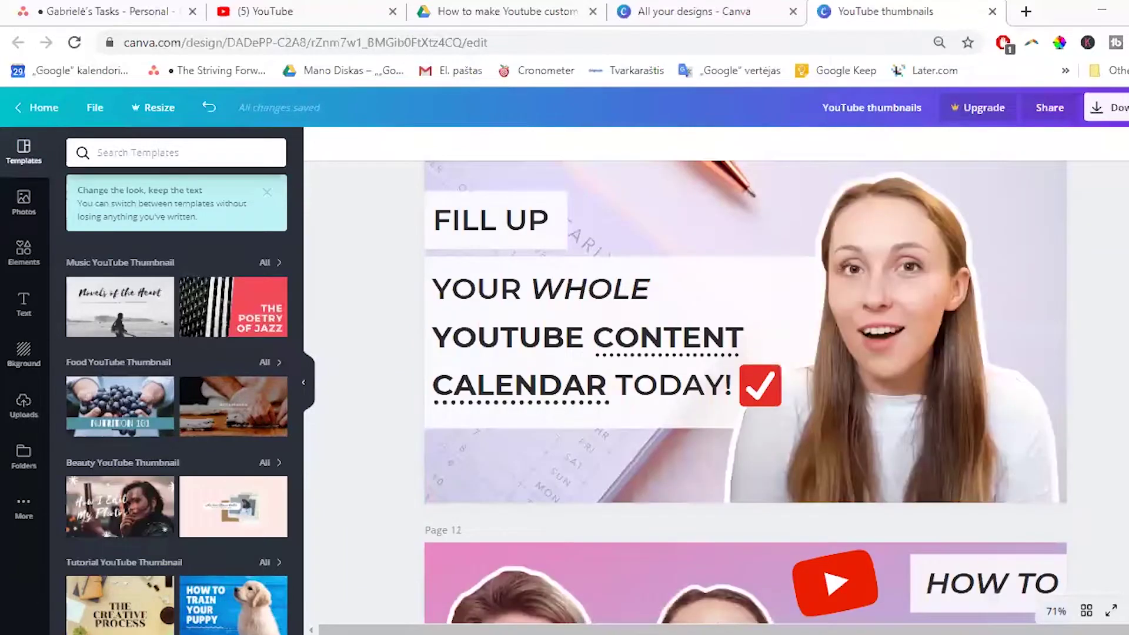
pyautogui.scroll(-10, 745, 391)
pyautogui.scroll(-4, 745, 392)
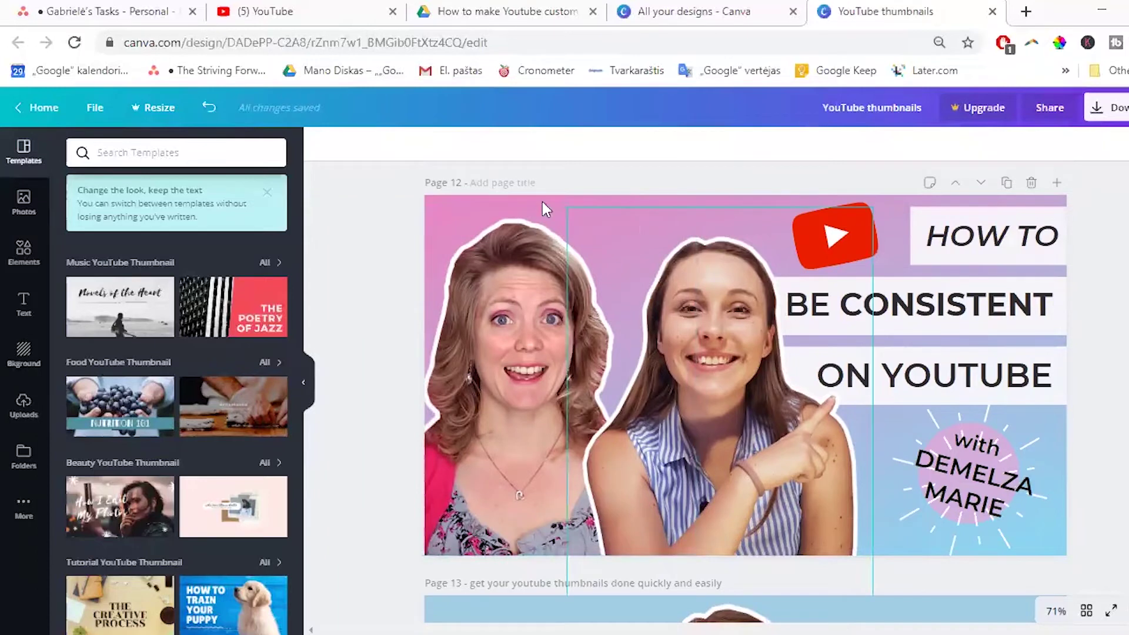
# On page 12, check the gradient background and nudge the cutout of the pointing woman slightly upward
pyautogui.click(570, 208)
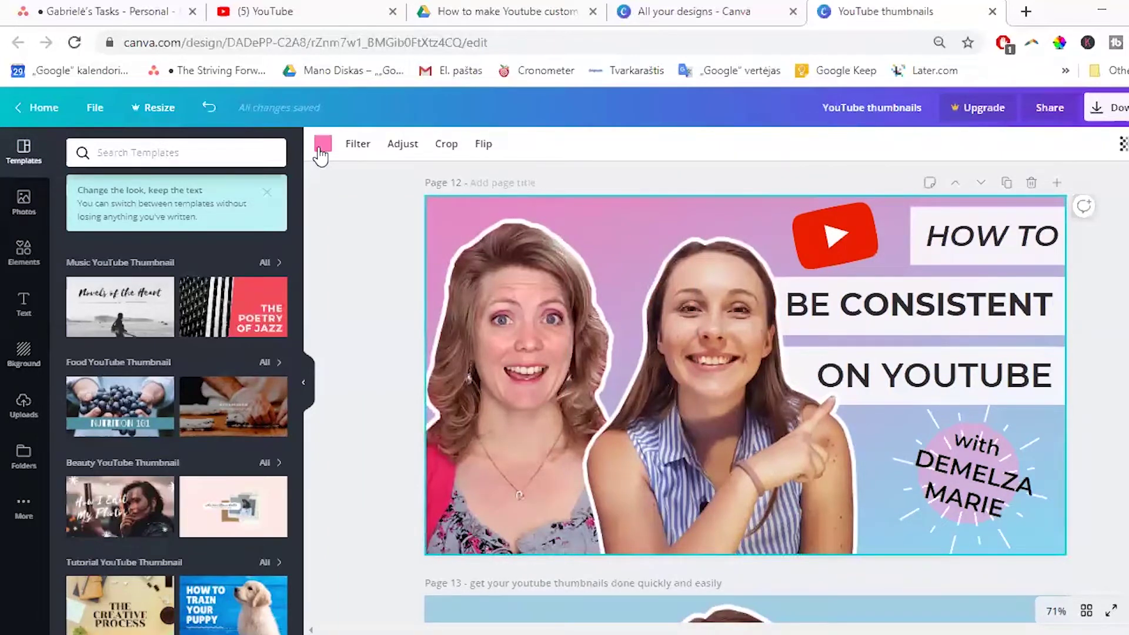
pyautogui.click(343, 216)
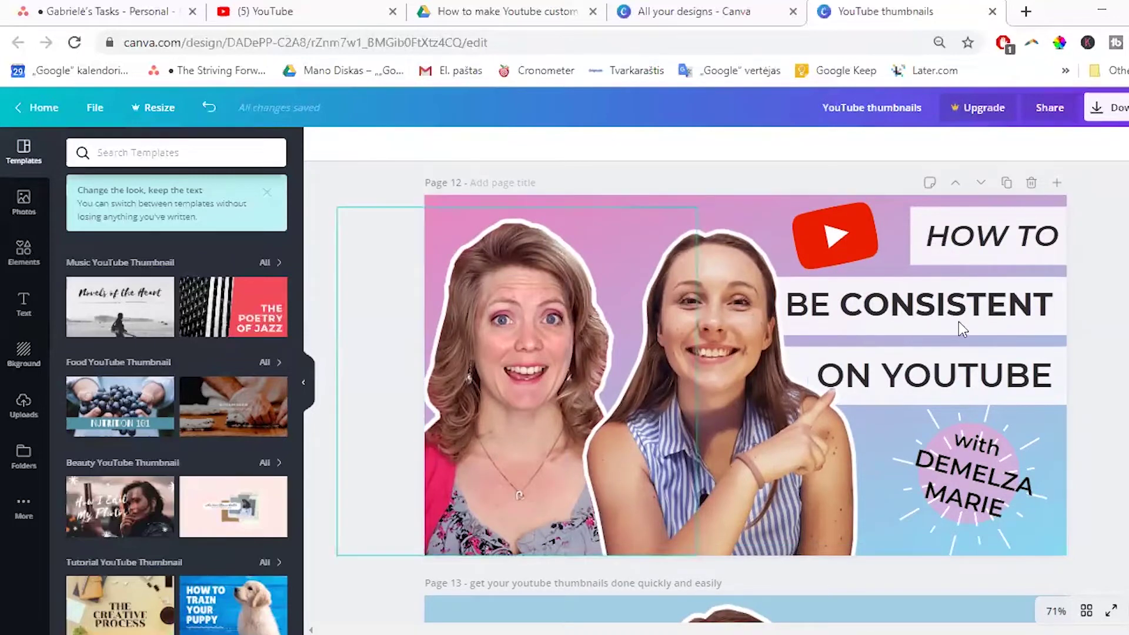
pyautogui.click(517, 323)
pyautogui.moveTo(517, 323); pyautogui.dragTo(727, 352)
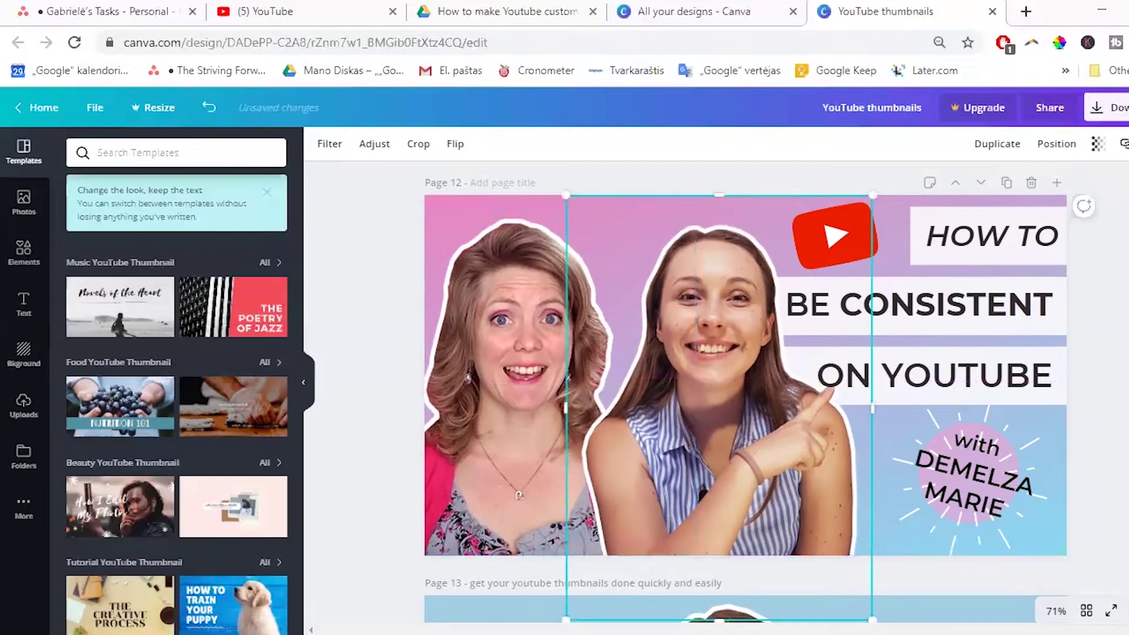
pyautogui.press('Escape')
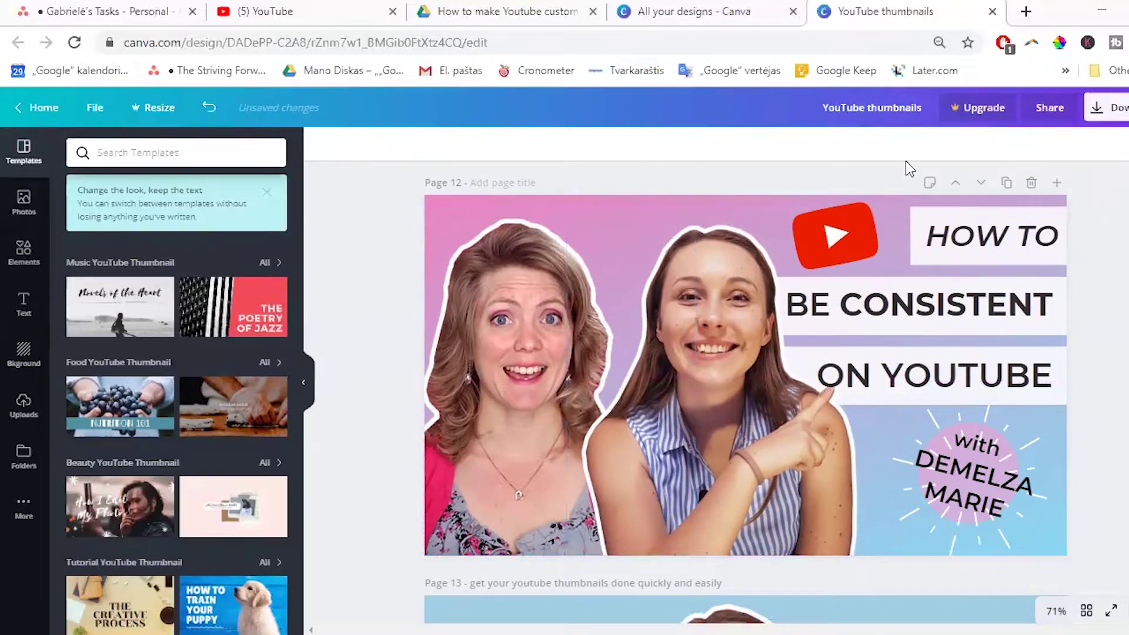
# Inspect the "HOW TO" text, the round guest badge, the YouTube logo and the other woman's cutout on page 12
pyautogui.click(953, 247)
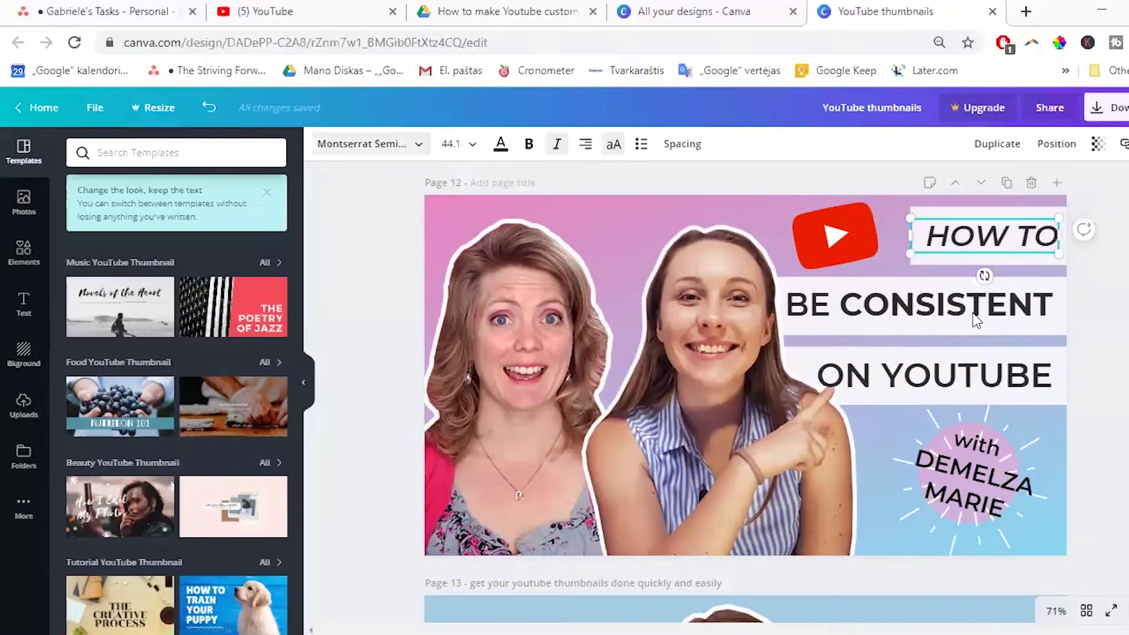
pyautogui.click(980, 447)
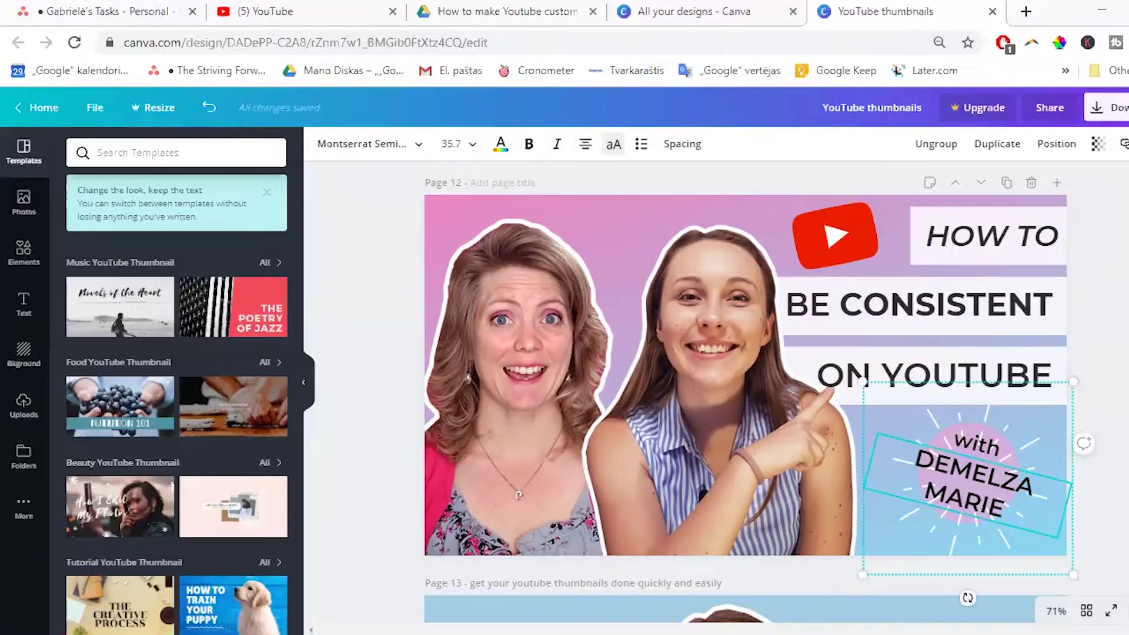
pyautogui.click(832, 229)
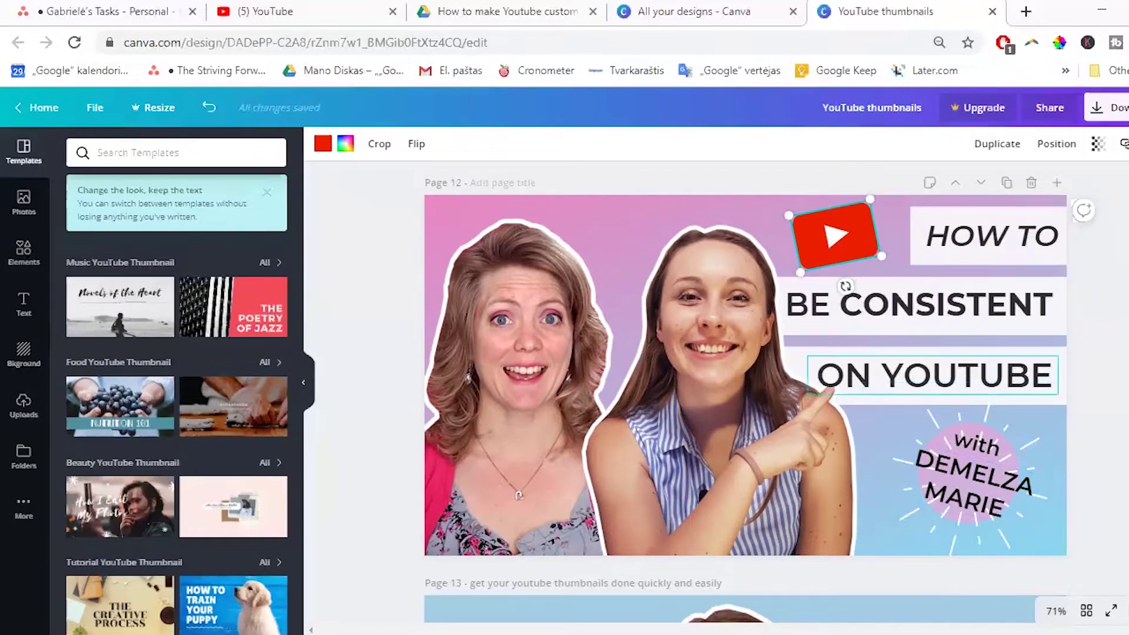
pyautogui.click(1068, 323)
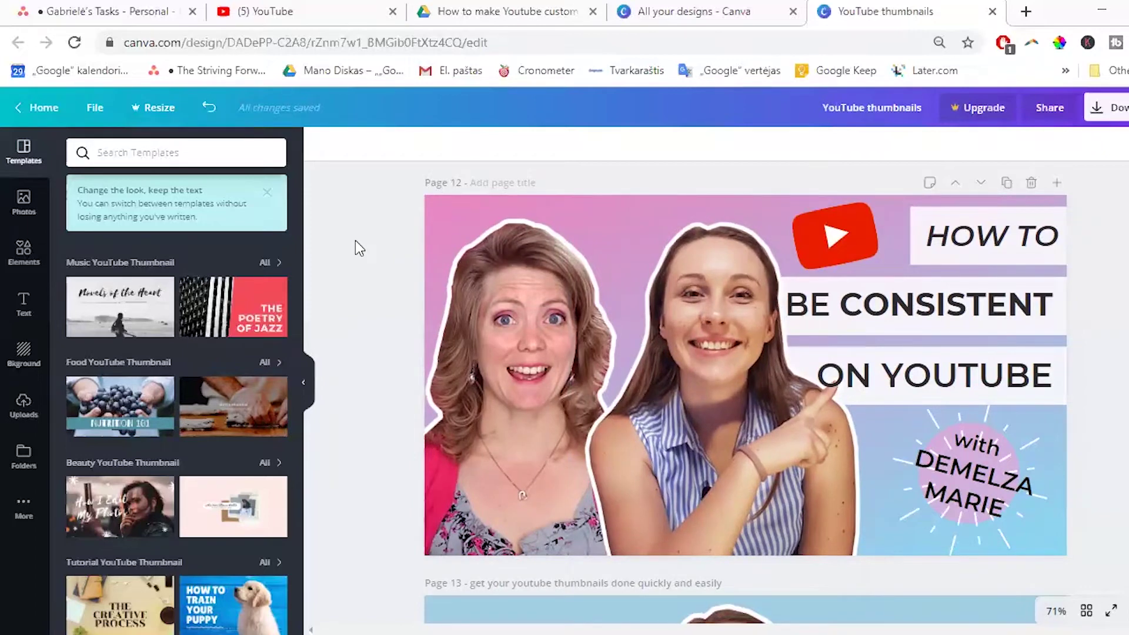
pyautogui.click(513, 281)
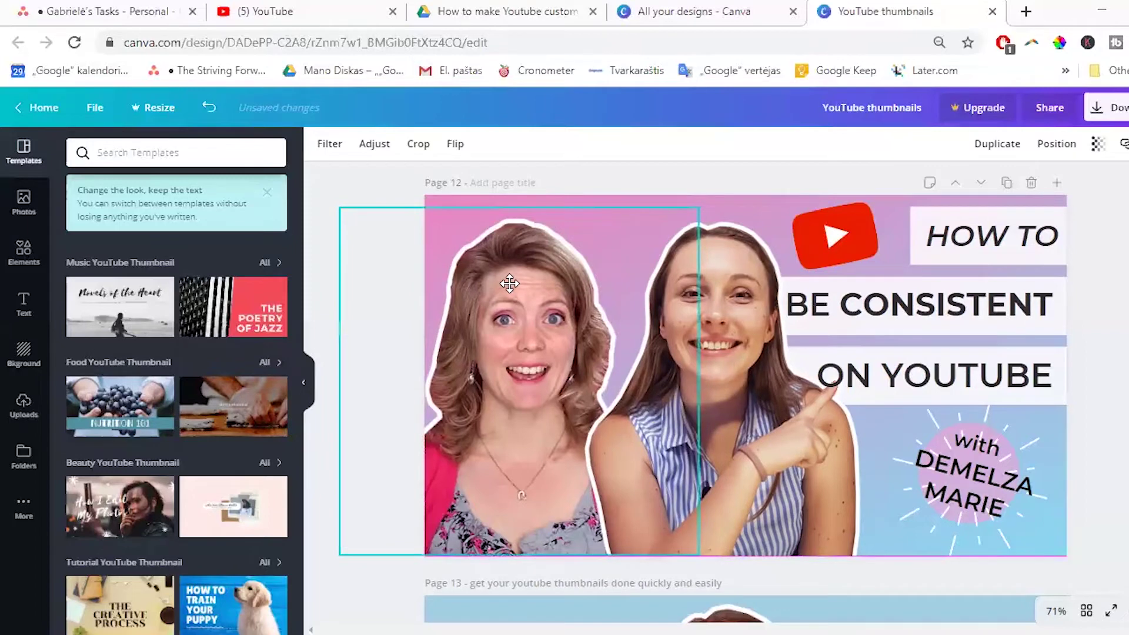
pyautogui.click(354, 174)
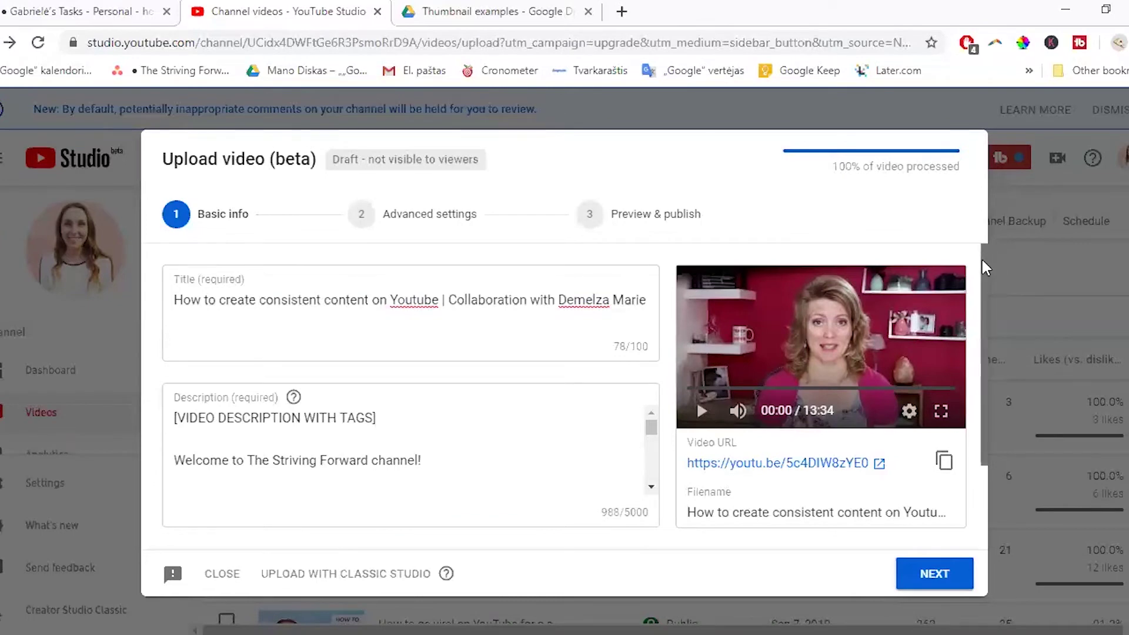
# In the YouTube Studio draft, upload "YouTube thumbnails (6)" from the desktop's Video folder as the custom thumbnail
pyautogui.moveTo(986, 268); pyautogui.dragTo(986, 269)
pyautogui.scroll(-1, 981, 339)
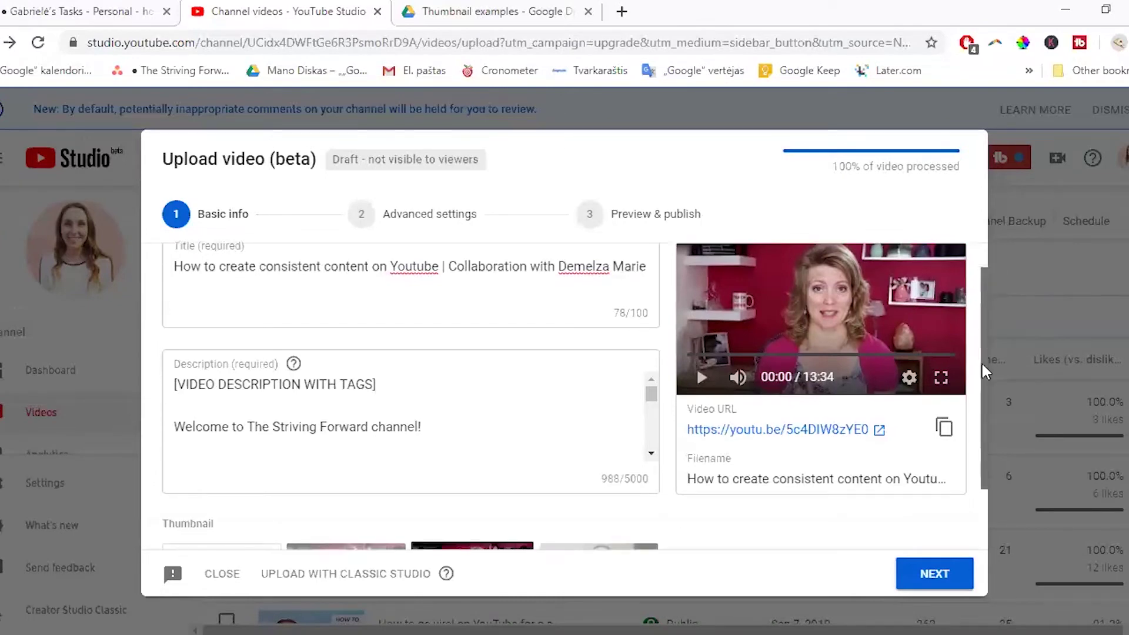
pyautogui.scroll(-2, 986, 376)
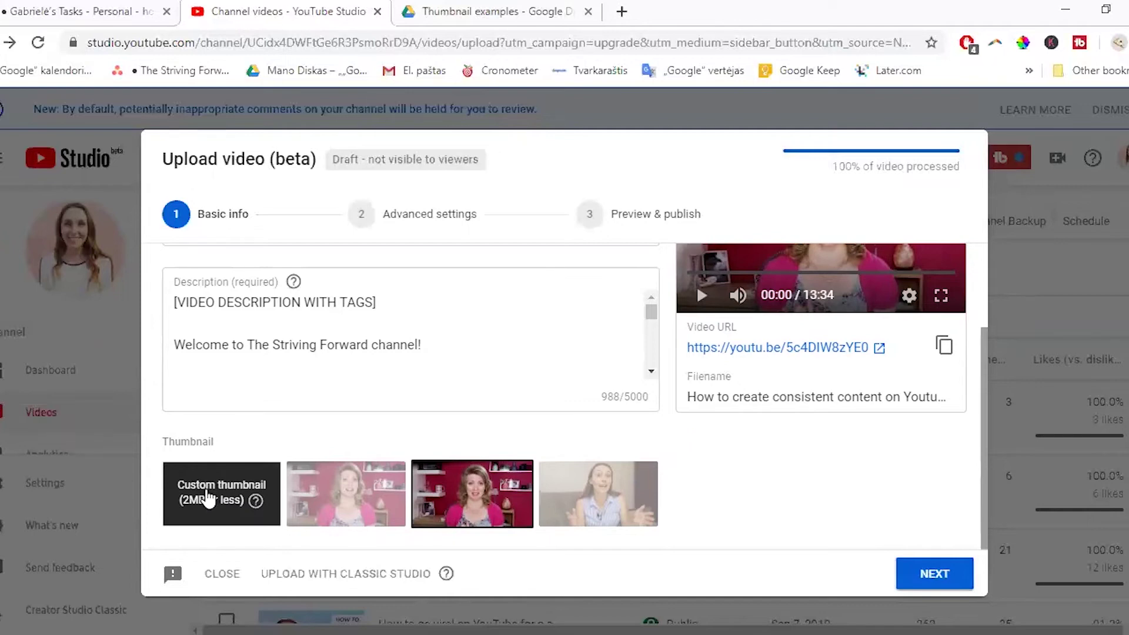
pyautogui.click(207, 498)
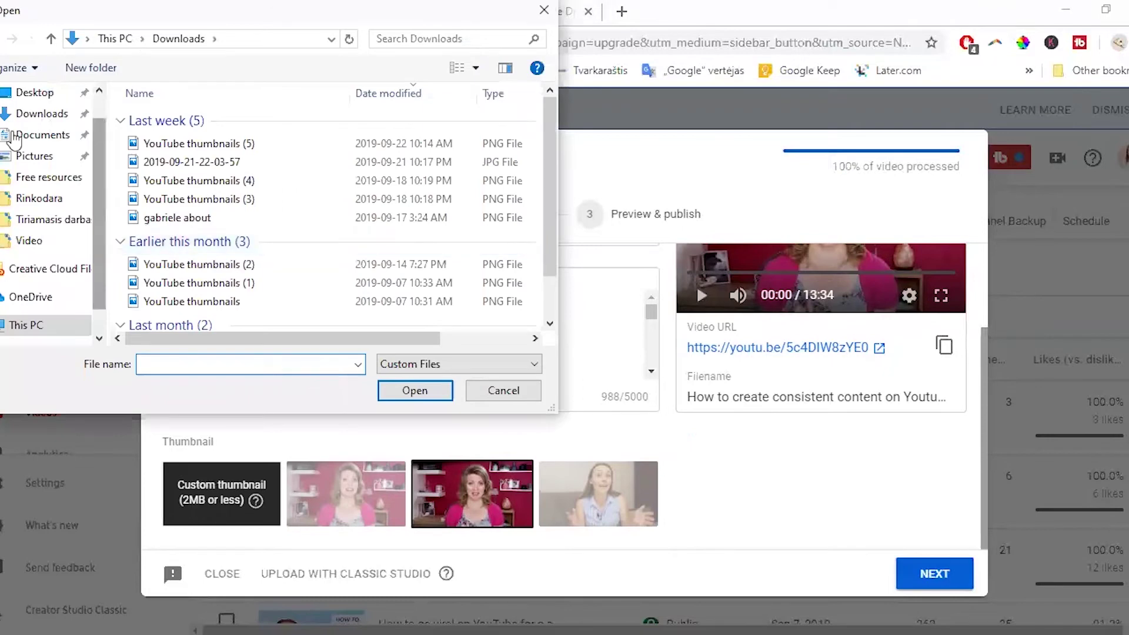
pyautogui.scroll(1, 59, 173)
pyautogui.click(34, 128)
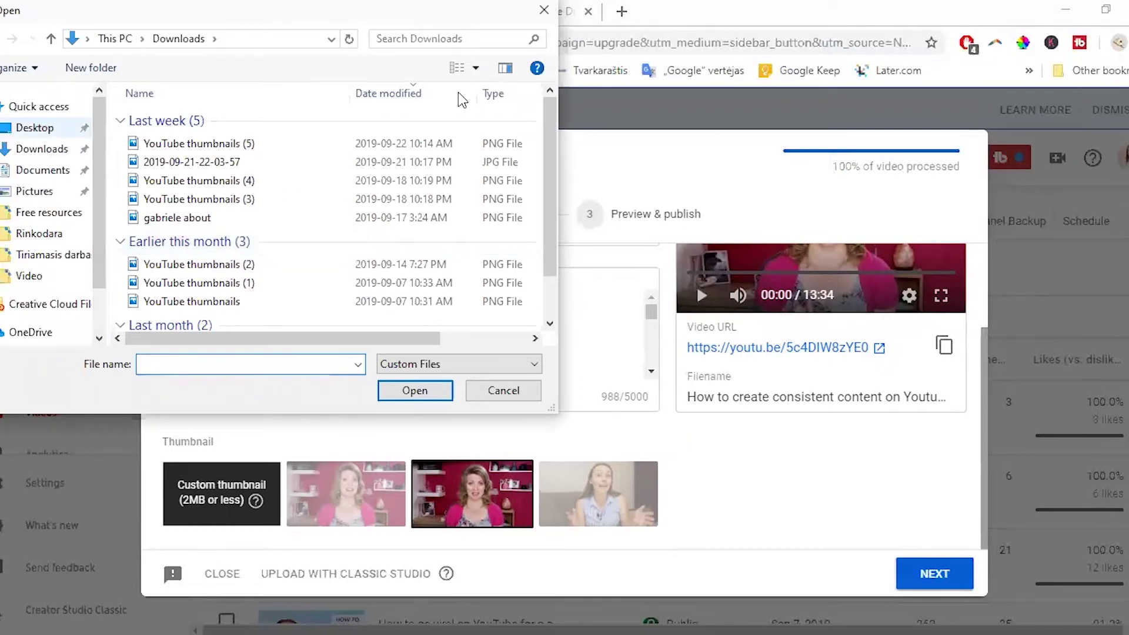
pyautogui.doubleClick(493, 144)
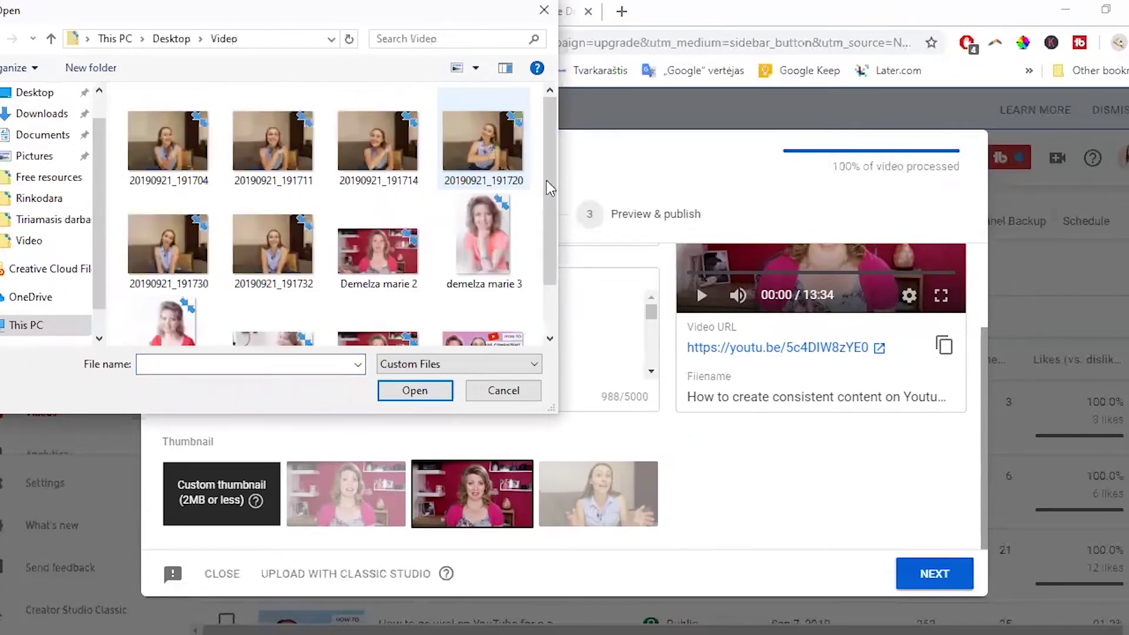
pyautogui.scroll(-1, 462, 286)
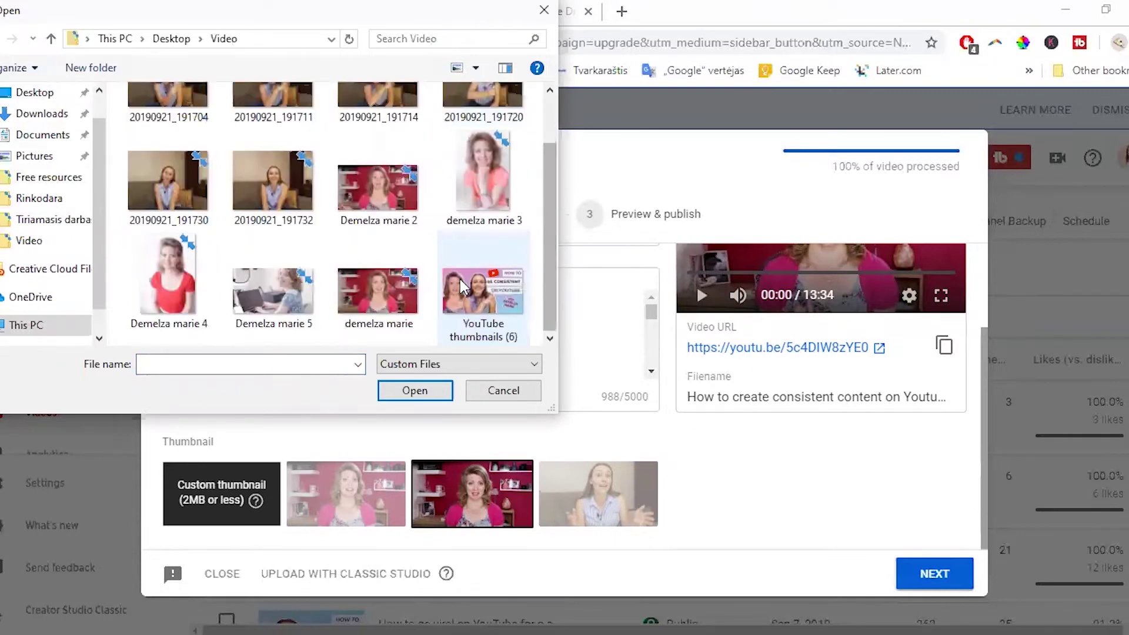
pyautogui.click(462, 286)
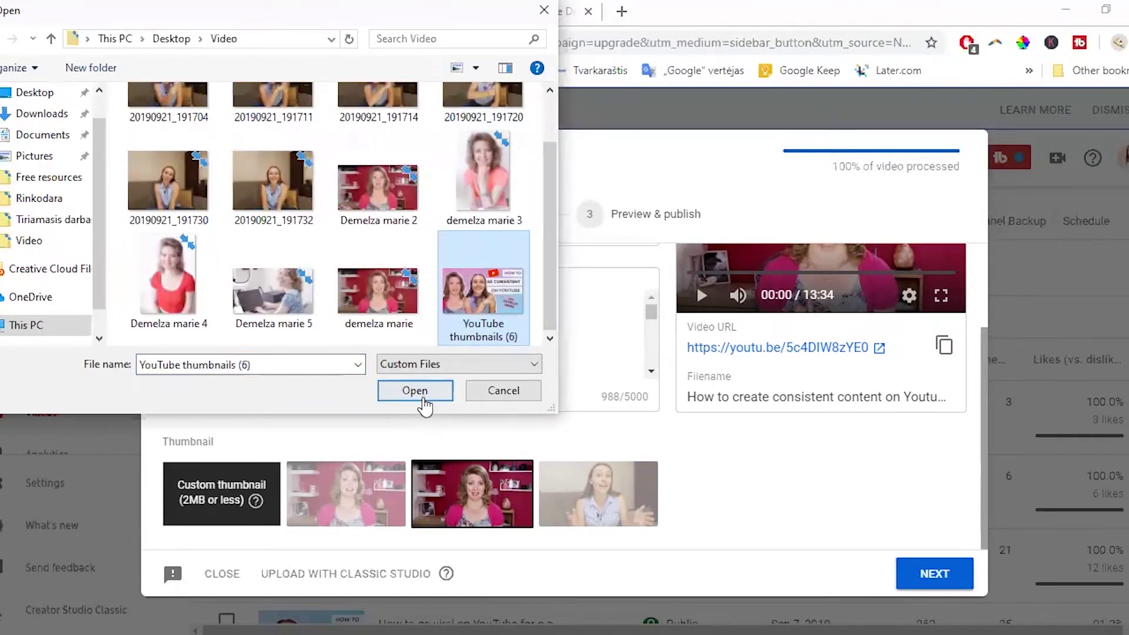
pyautogui.click(425, 402)
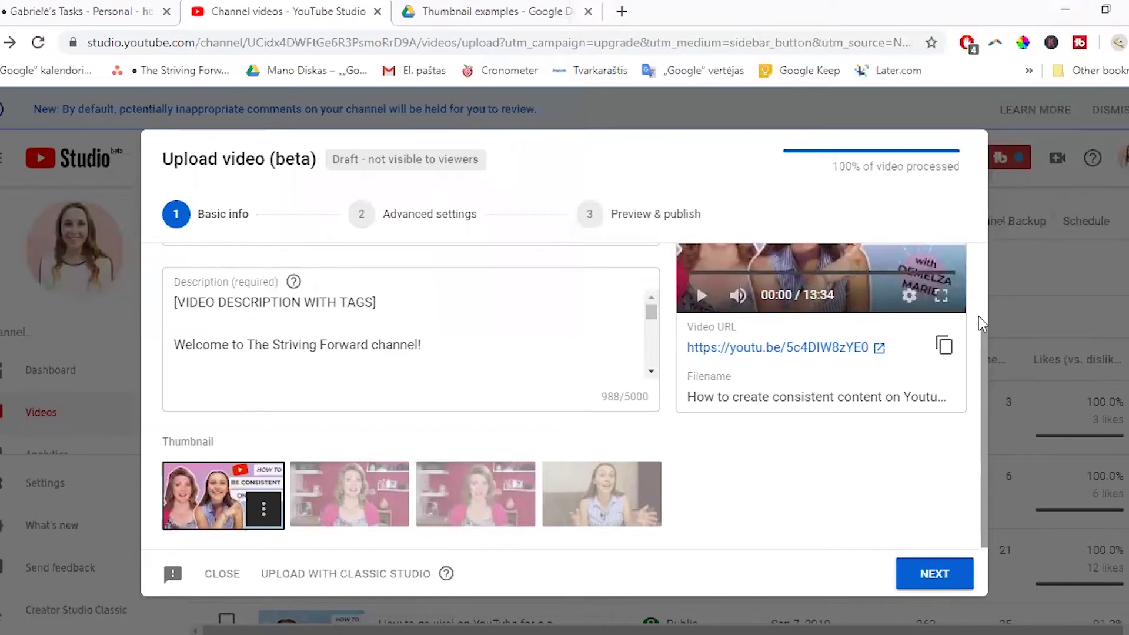
# Review the custom thumbnail in the video preview of the upload form's basic info
pyautogui.moveTo(979, 376); pyautogui.dragTo(977, 277)
pyautogui.scroll(2, 976, 277)
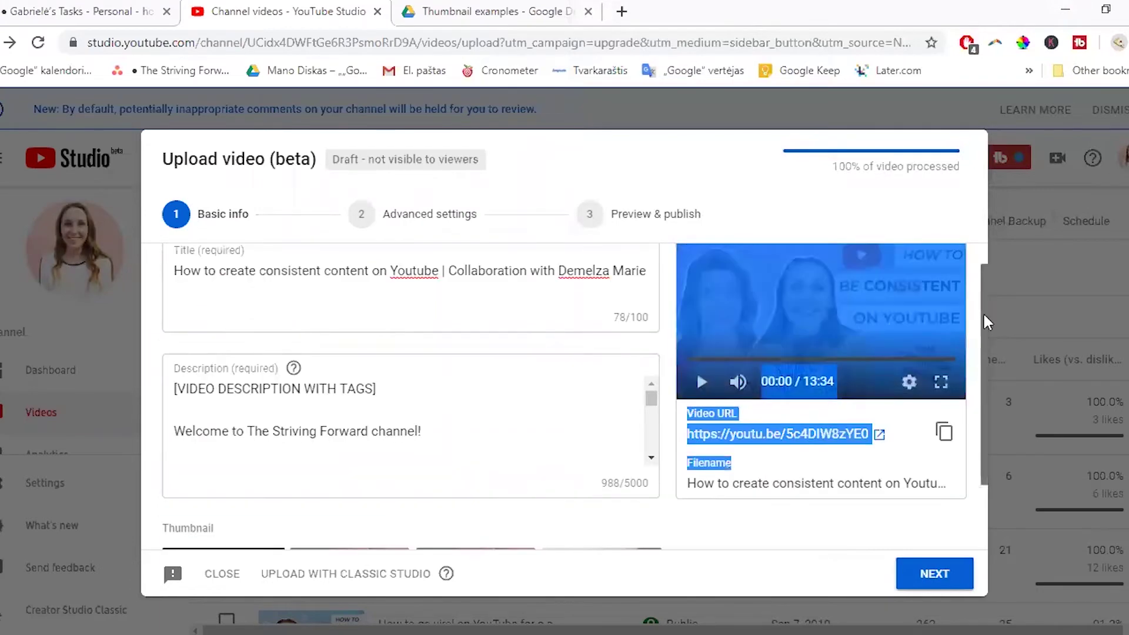
pyautogui.scroll(1, 986, 298)
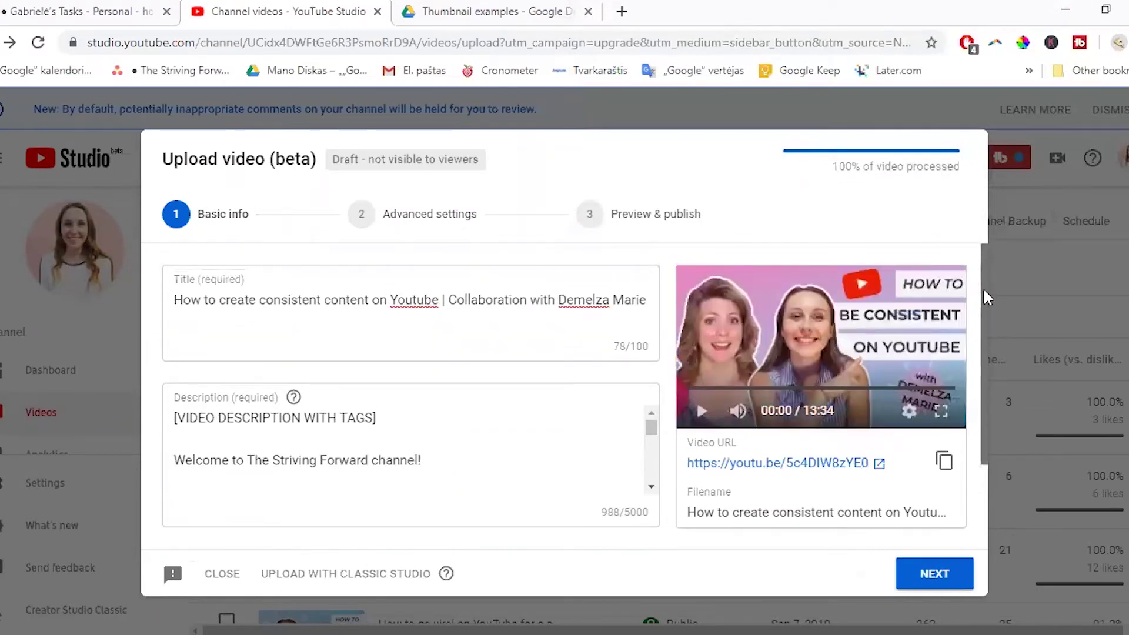